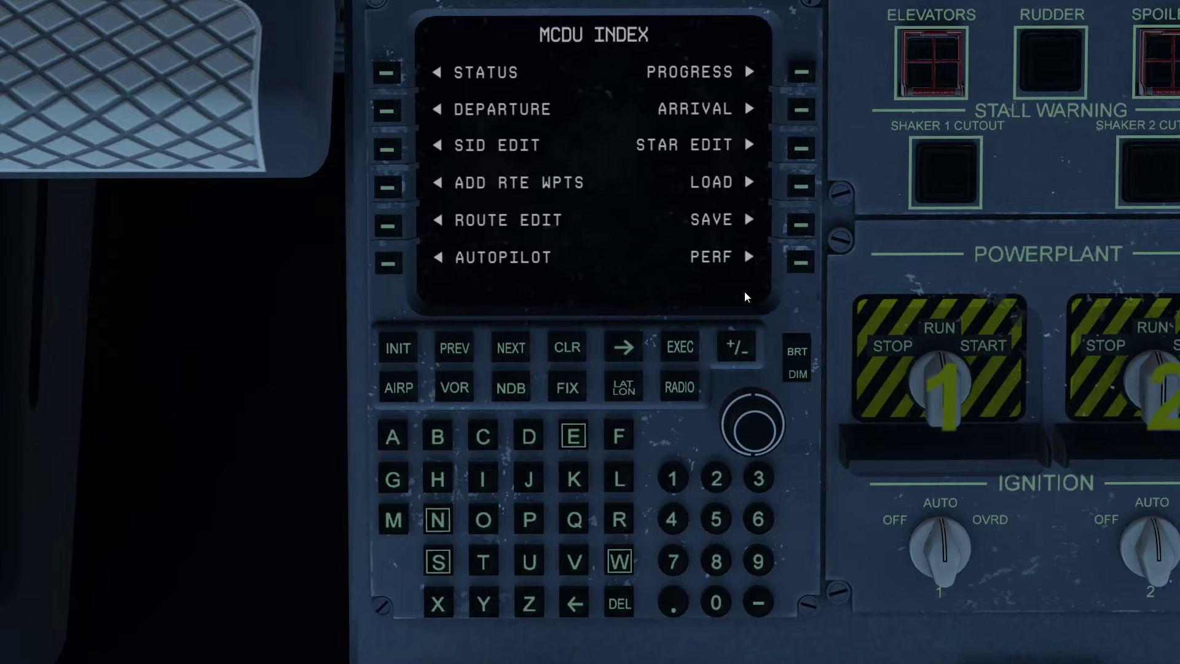
- Page through PERF 1, 2 and 3, then return to PERF: TAKEOFF showing flaps 1 and V1 129
click(799, 263)
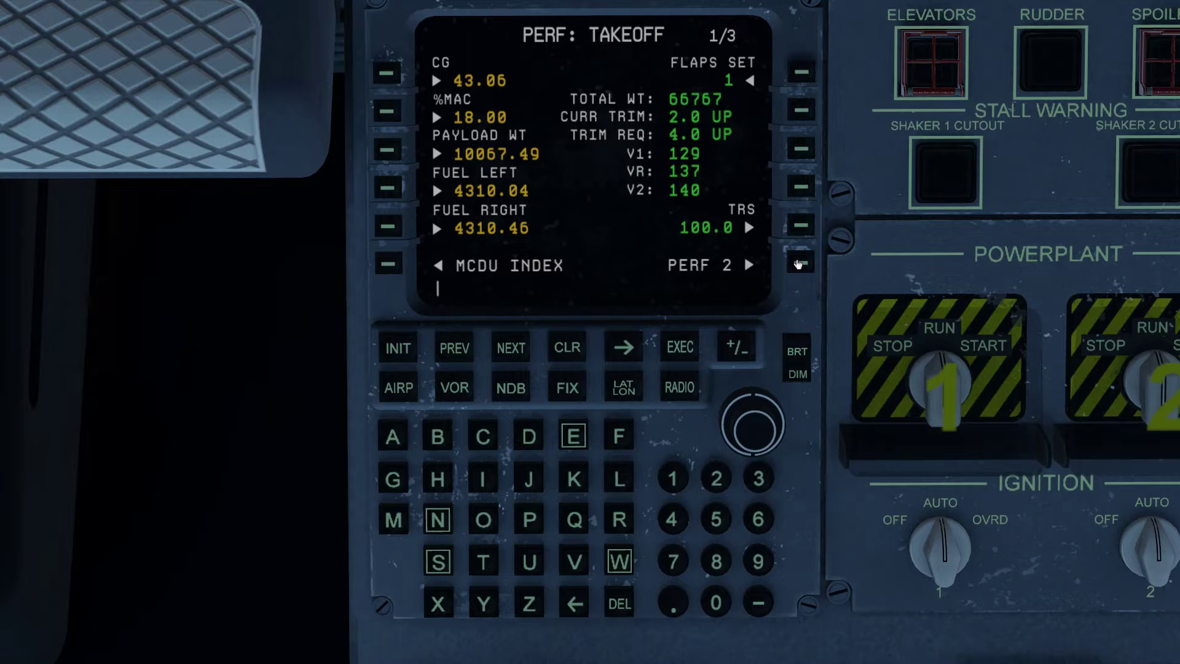
click(799, 263)
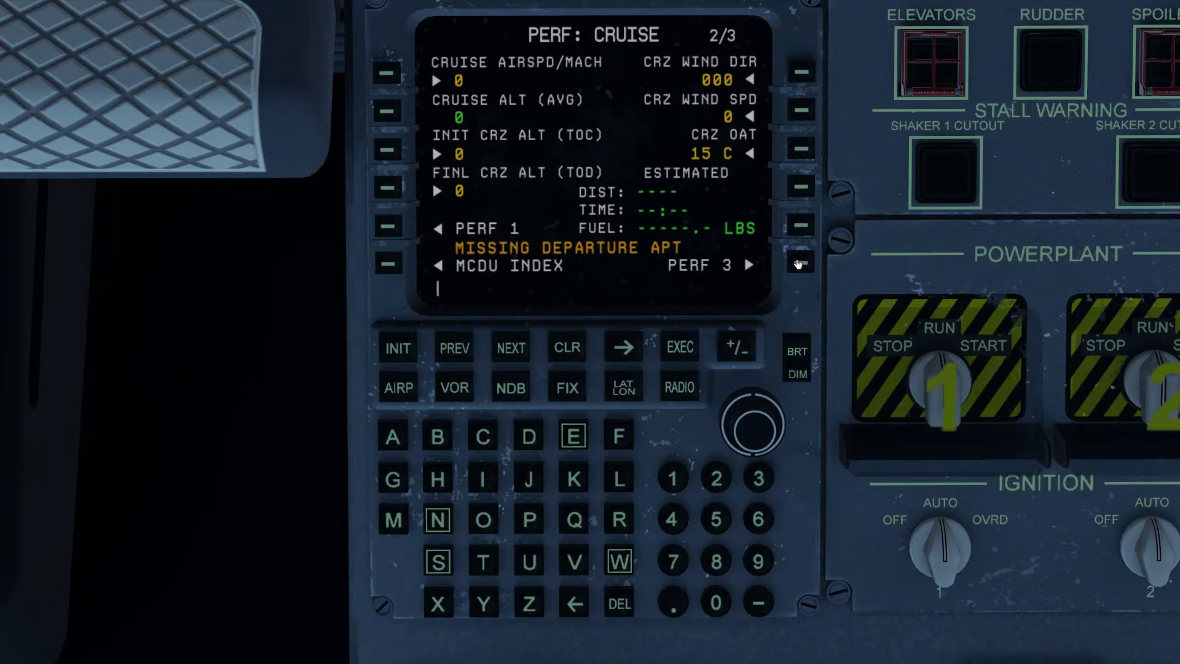
click(798, 263)
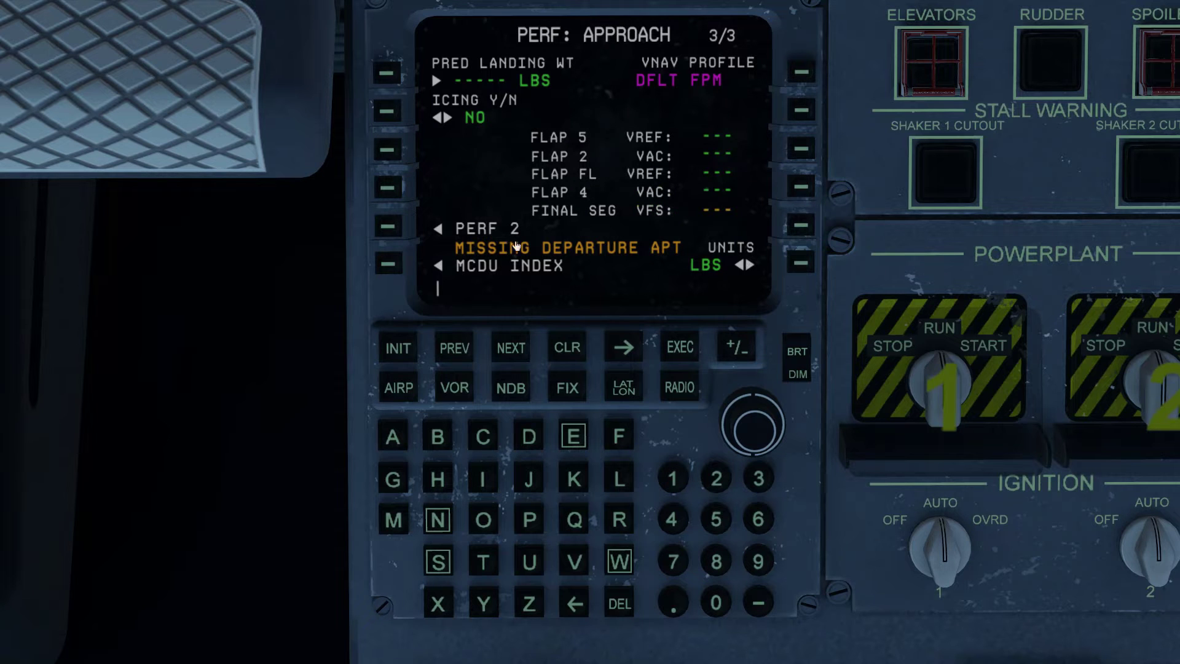
click(385, 228)
click(386, 228)
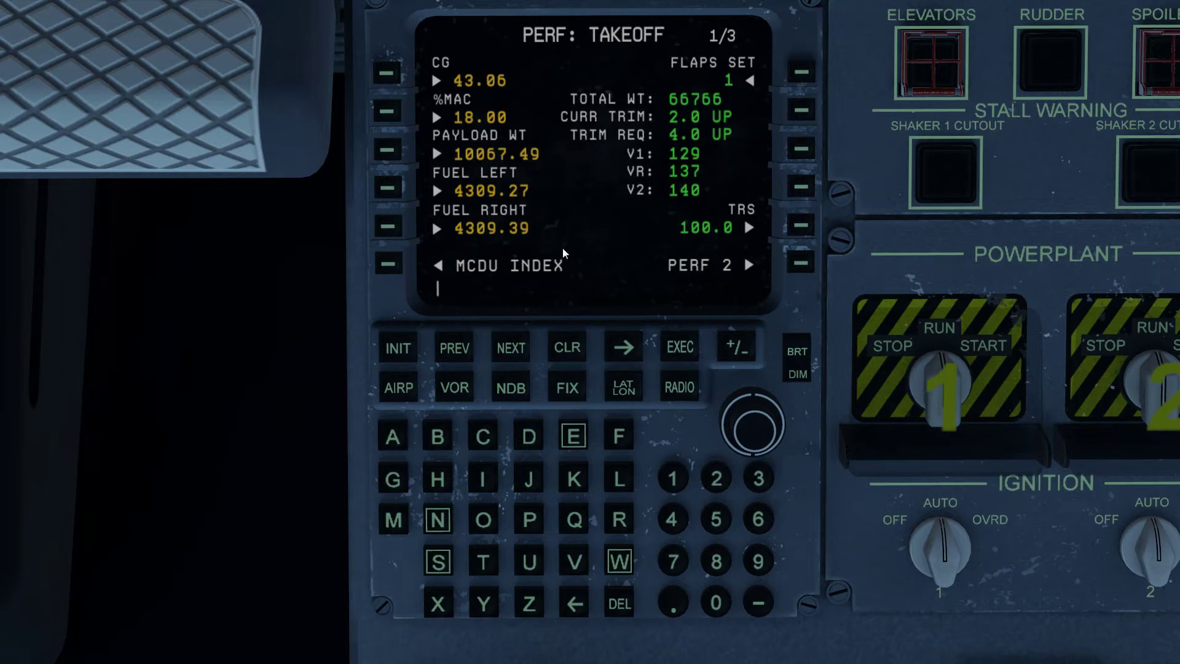
click(799, 225)
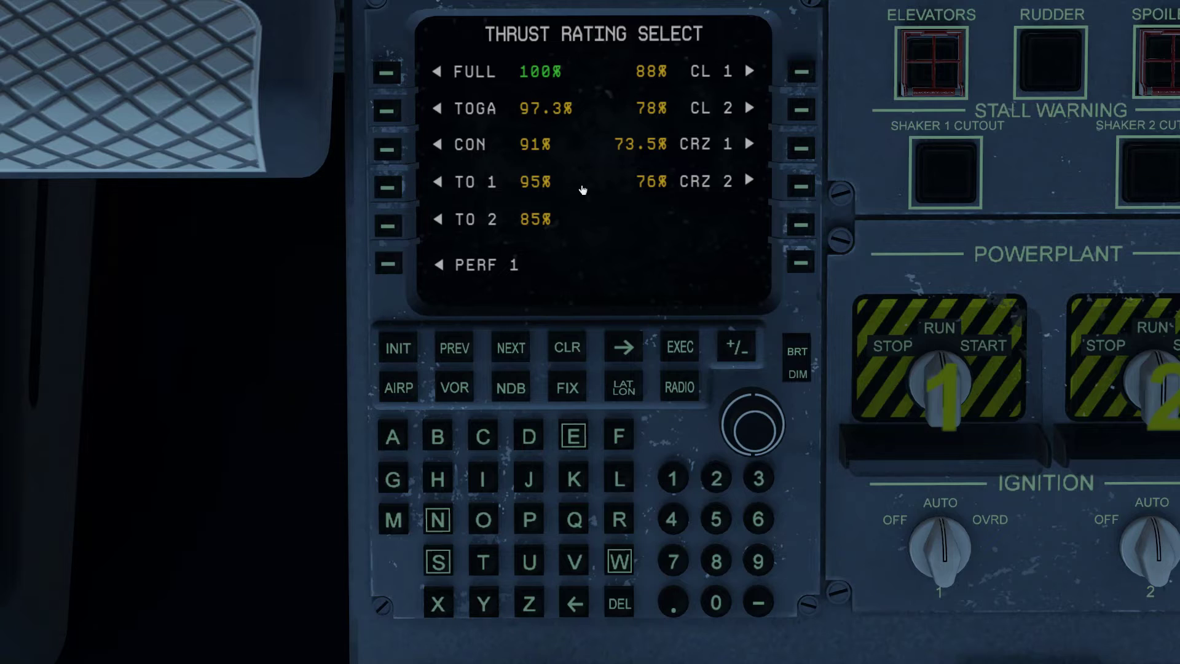
click(388, 264)
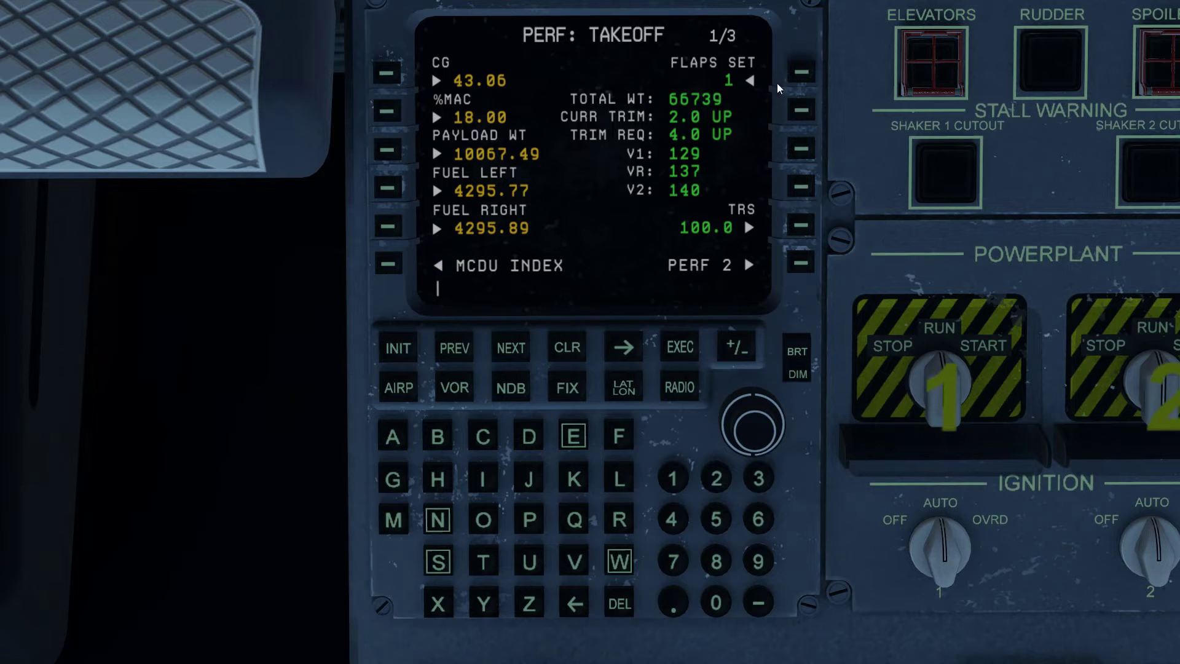
- Cycle takeoff flaps to 2 for V-speeds 122/128/132, then bring up PERF: CRUISE page 2/3
click(800, 74)
click(801, 73)
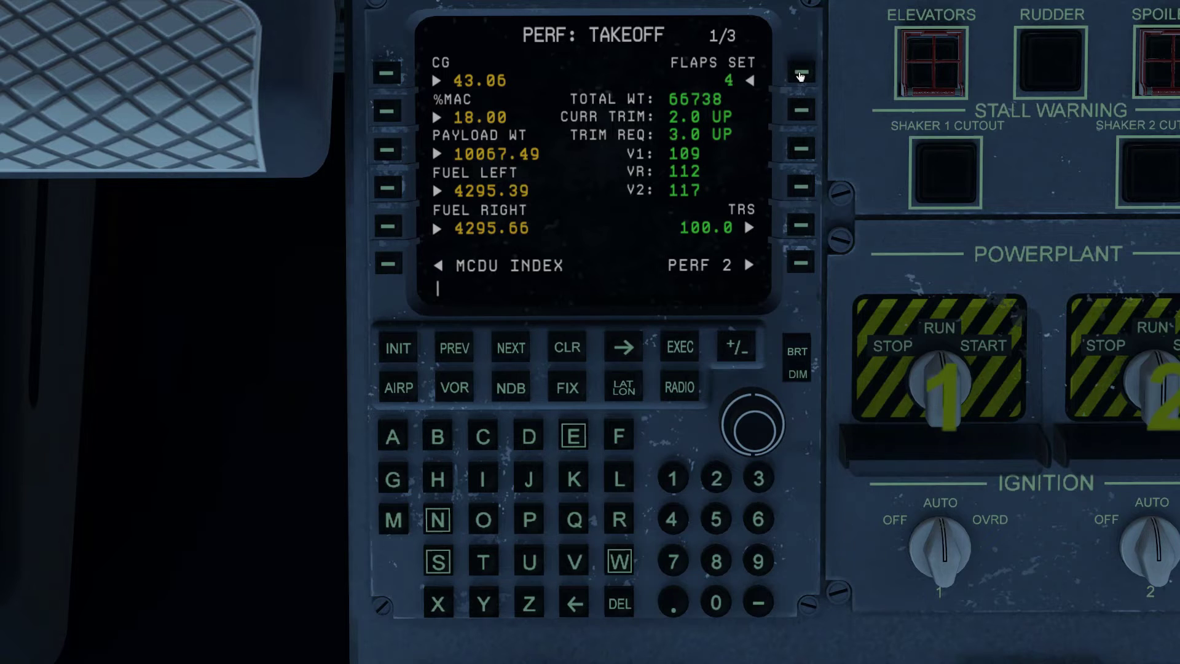
click(800, 74)
click(801, 74)
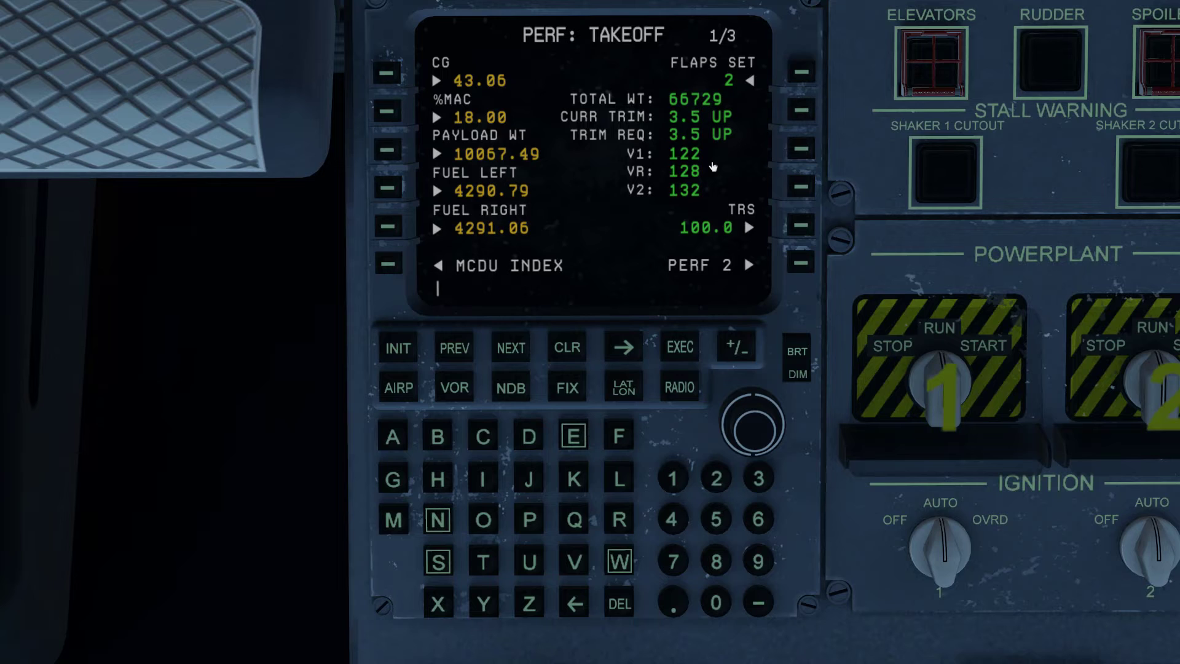
click(799, 263)
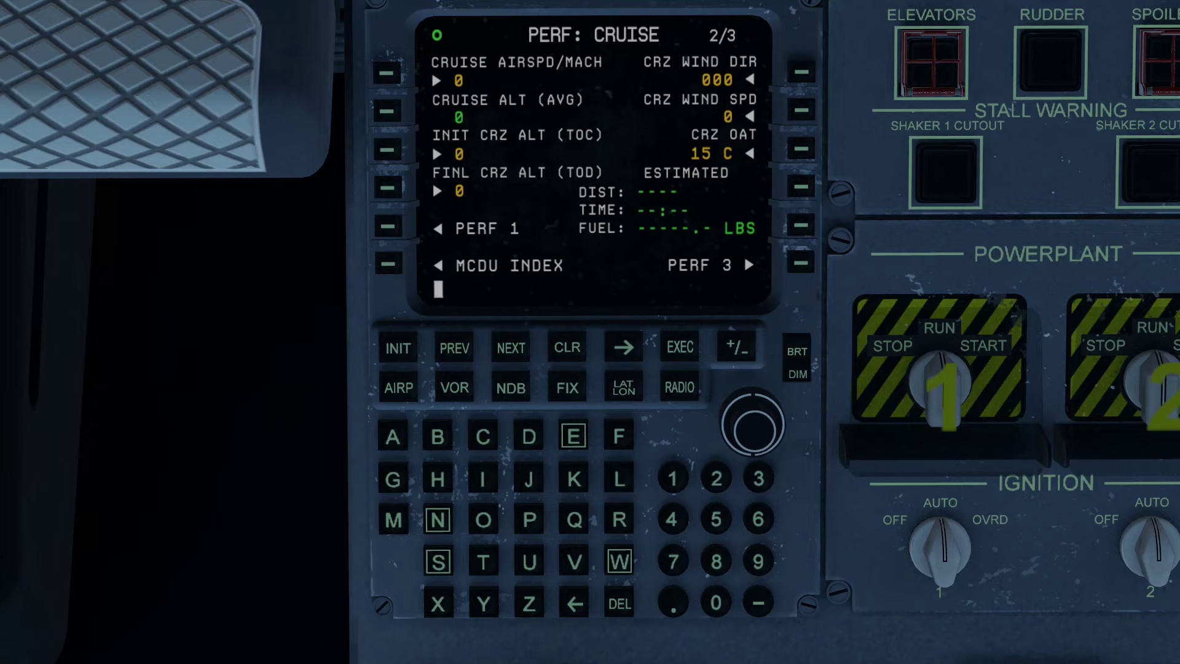
- Enter cruise speed 270 KIAS with initial and final cruise altitudes of 15000
text(270)
click(386, 74)
text(15000)
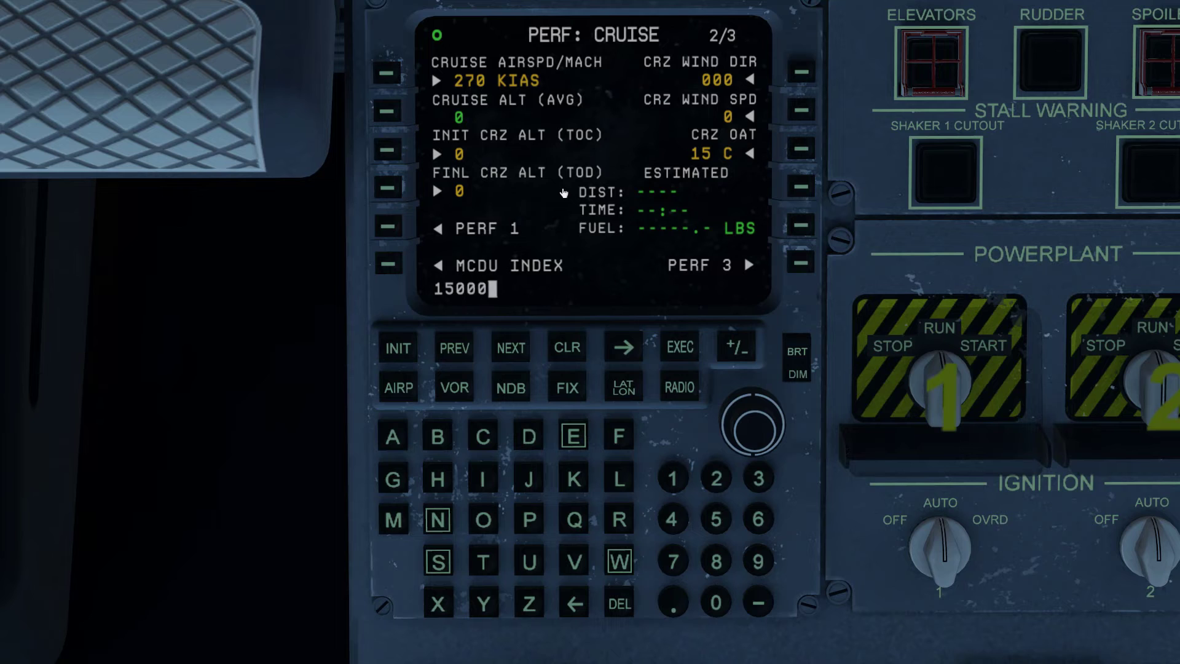
click(389, 152)
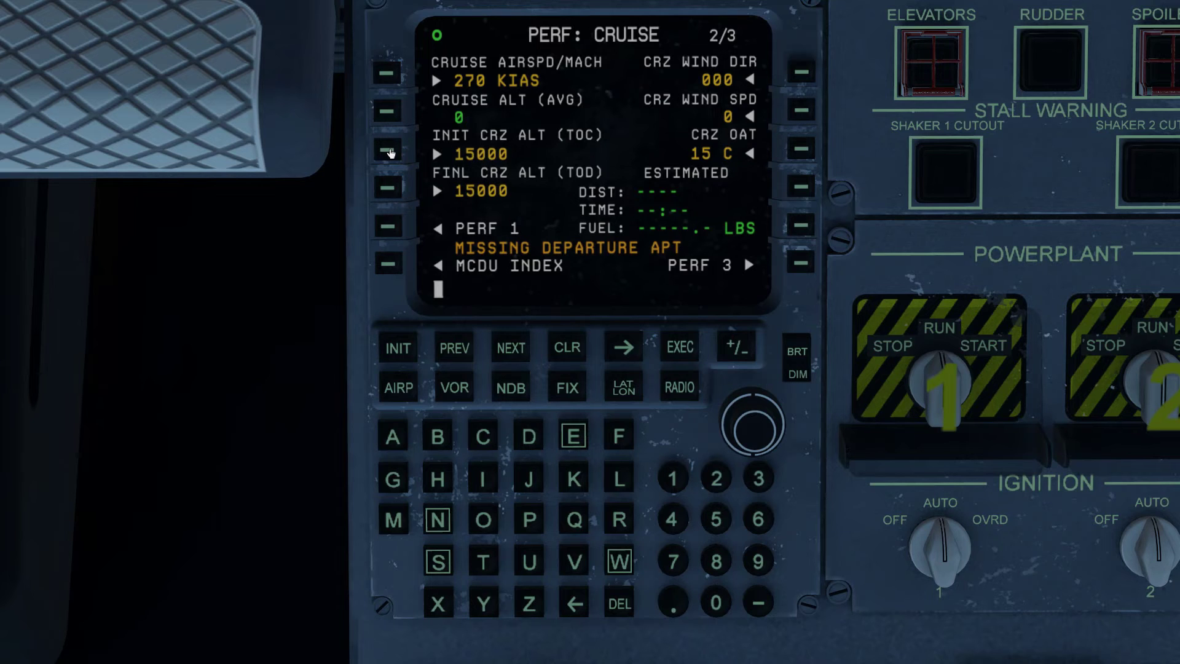
text(15)
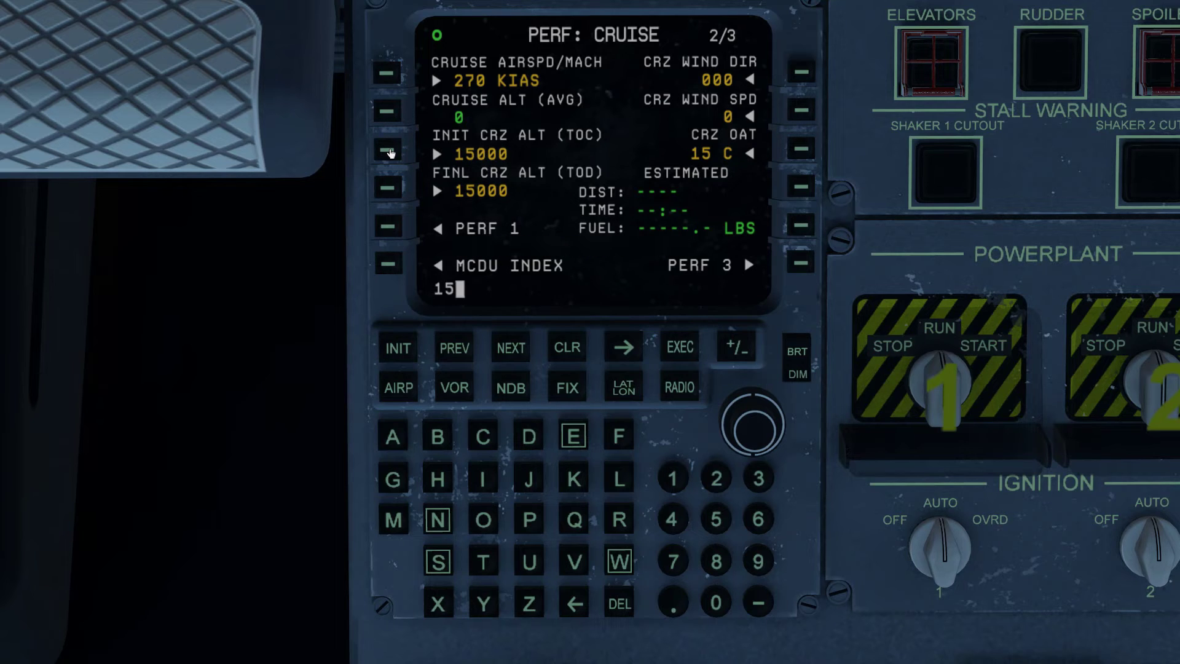
text(000)
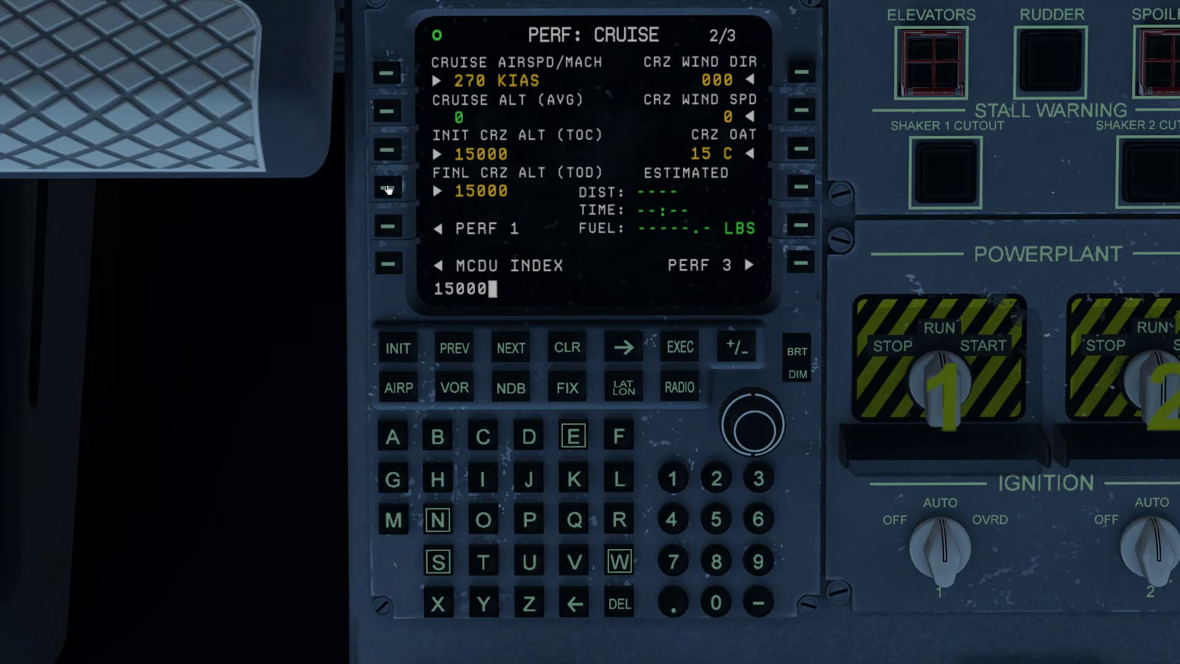
click(389, 189)
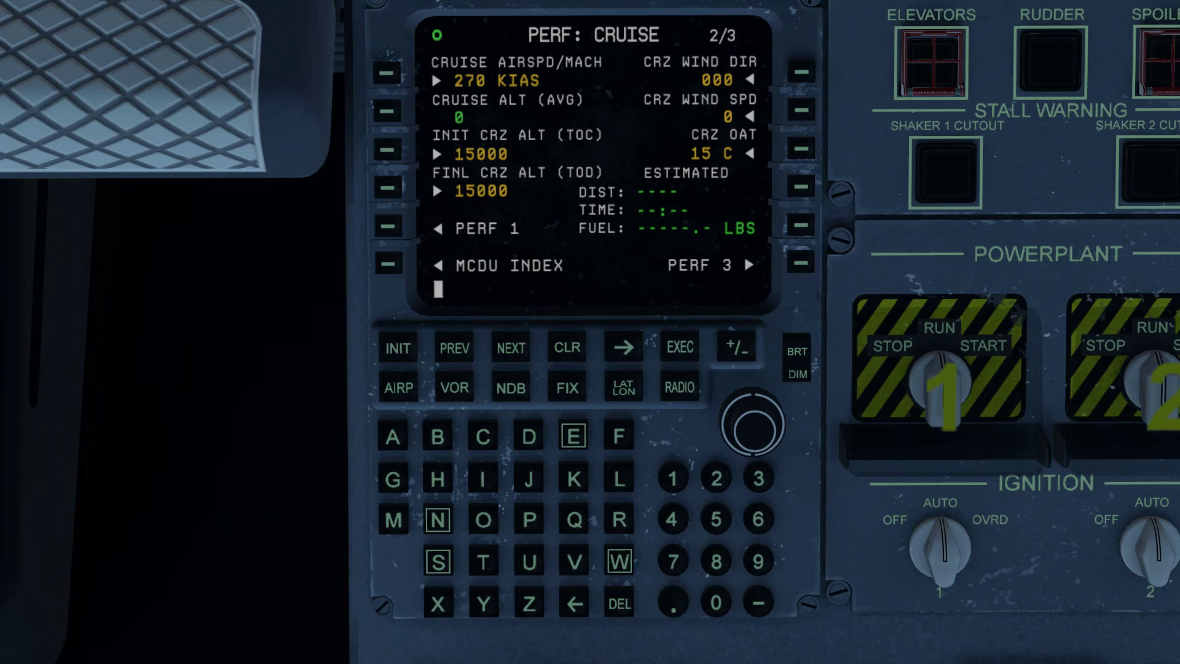
- Load the runway 11L departure plan and enter KTUS as the arrival airport
click(800, 186)
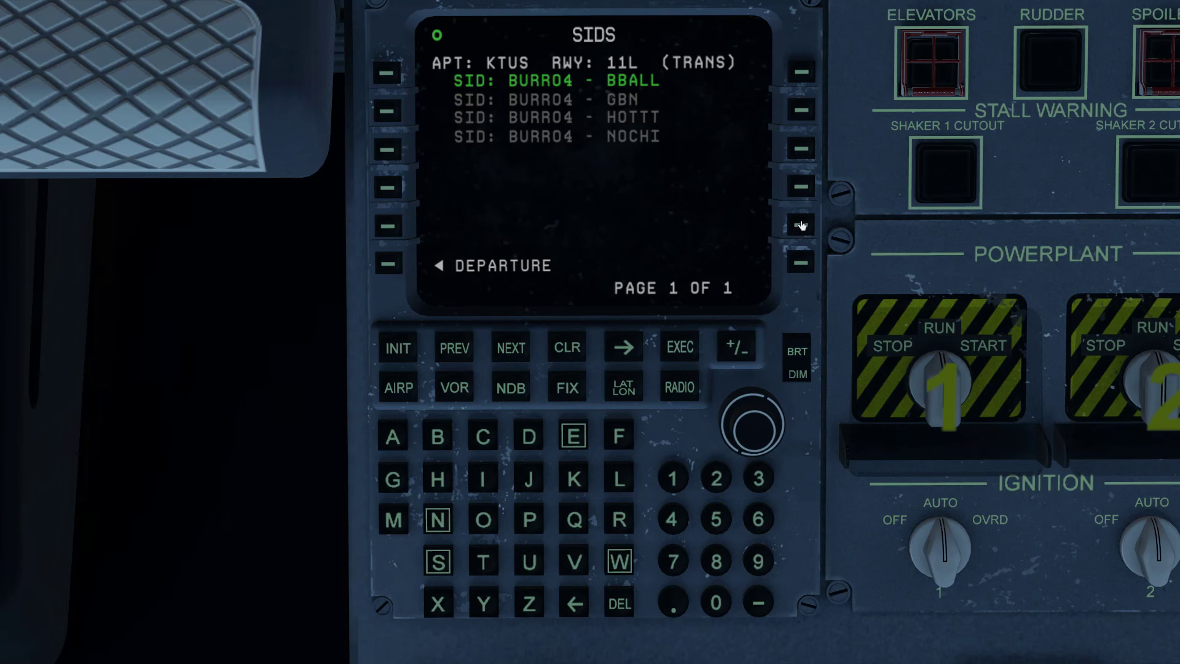
click(800, 186)
click(387, 263)
click(801, 110)
text(KTUS)
key(Return)
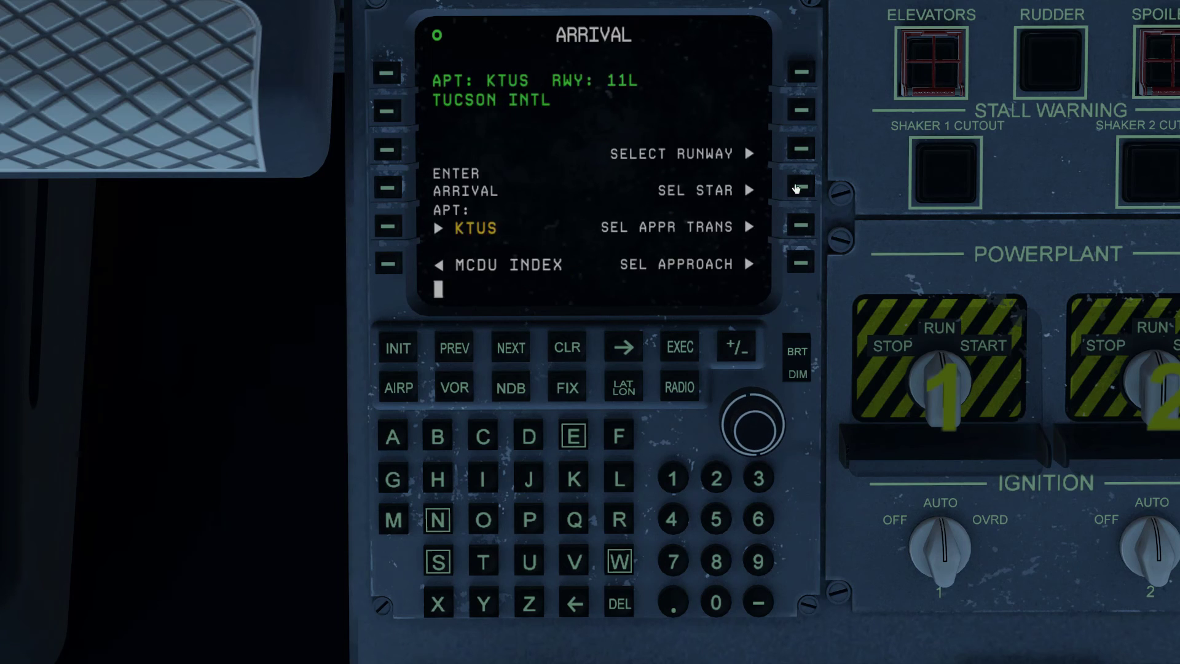
- Select and store a KTUS arrival STAR and its transition in the route
click(800, 186)
scroll(795, 190, down, 4)
click(795, 150)
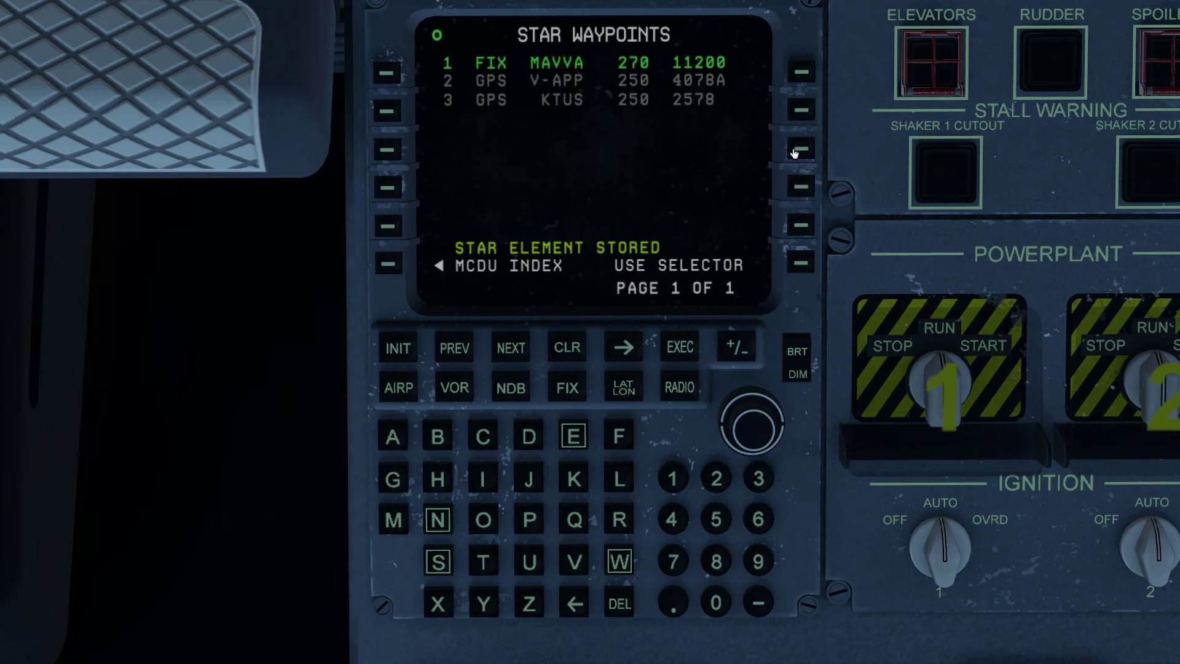
click(387, 263)
click(798, 190)
click(802, 153)
click(387, 263)
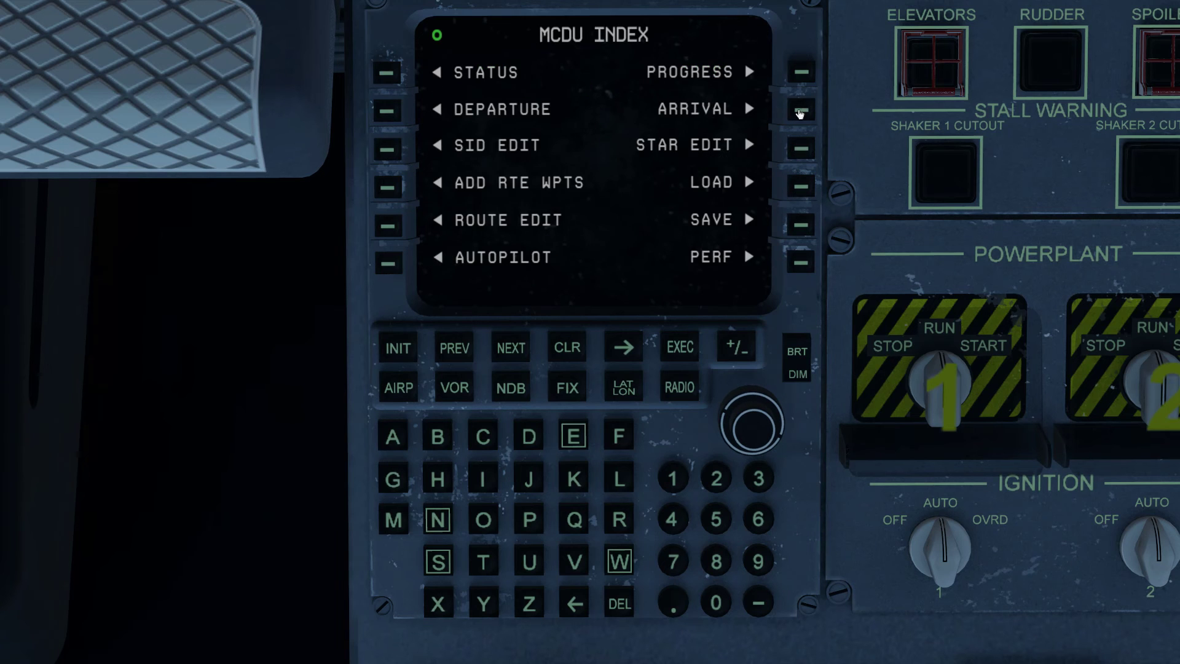
- Add another arrival element, then view PERF: CRUISE estimating 357.54 distance and 6346.40 LBS fuel
click(800, 110)
click(800, 185)
click(802, 152)
click(387, 263)
click(800, 262)
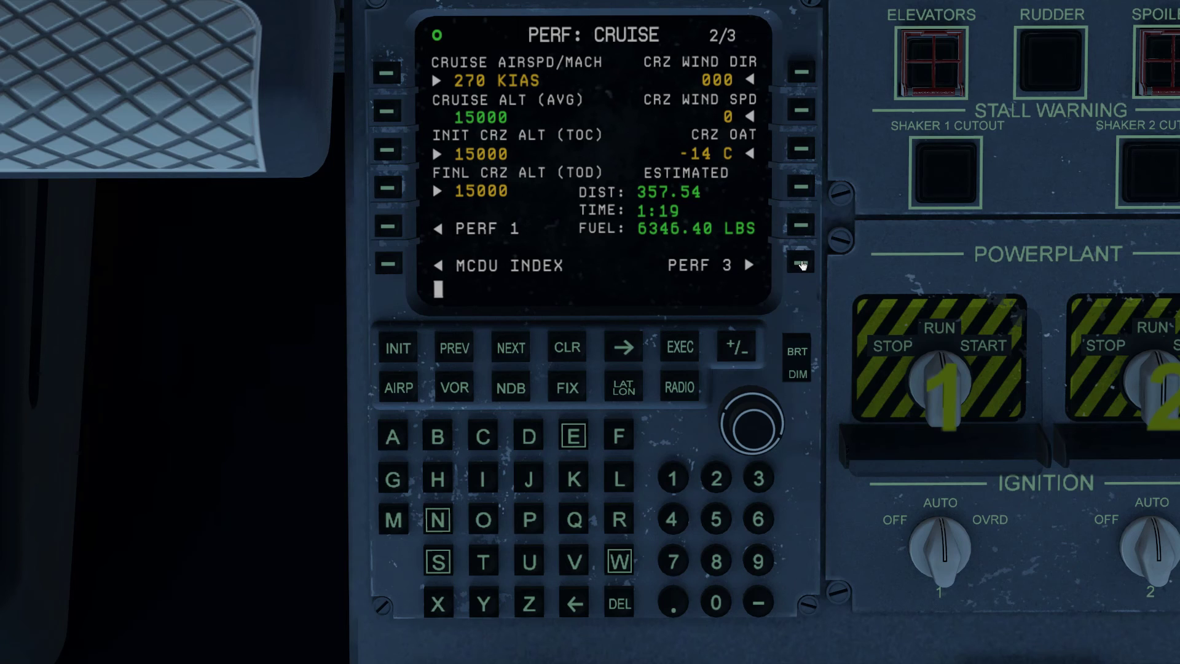
- On PERF: APPROACH, toggle icing on and off to compare VREF speeds, leaving it off
click(801, 264)
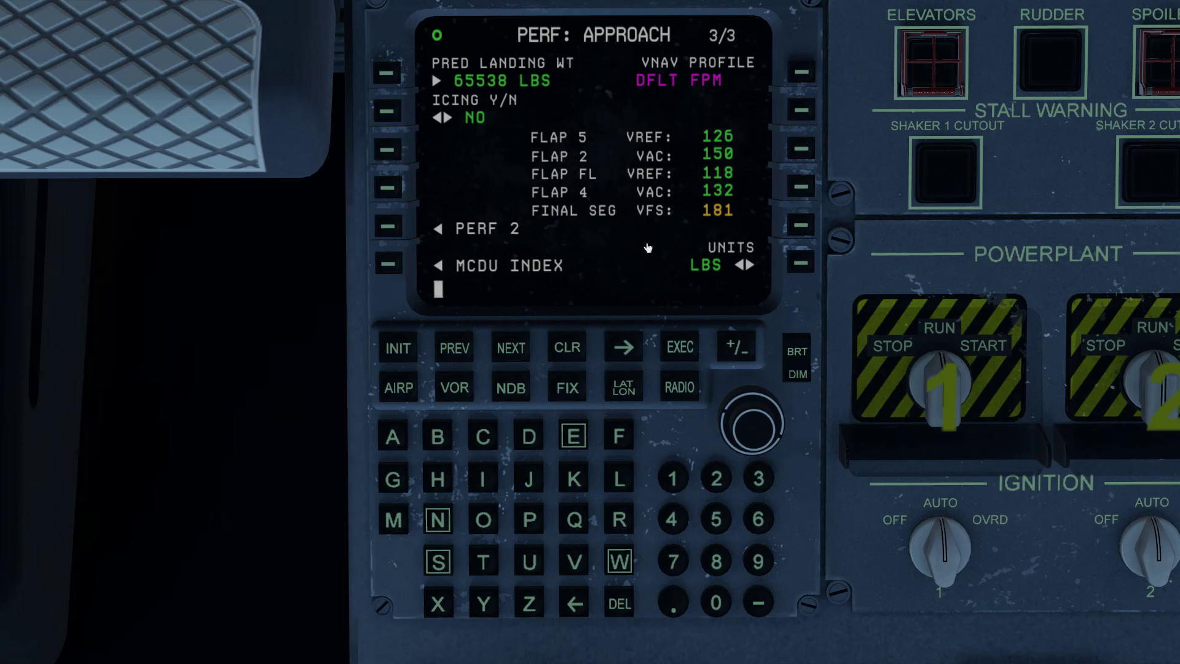
click(387, 112)
click(387, 111)
click(389, 111)
click(387, 112)
- Set approach weight units to KG, giving a 29728 KG predicted landing weight
click(801, 264)
click(801, 265)
click(800, 264)
click(800, 264)
click(800, 264)
click(800, 264)
click(800, 264)
- Cycle the VNAV descent profile from 1000 up to 3000 FPM, then back to DFLT
click(800, 72)
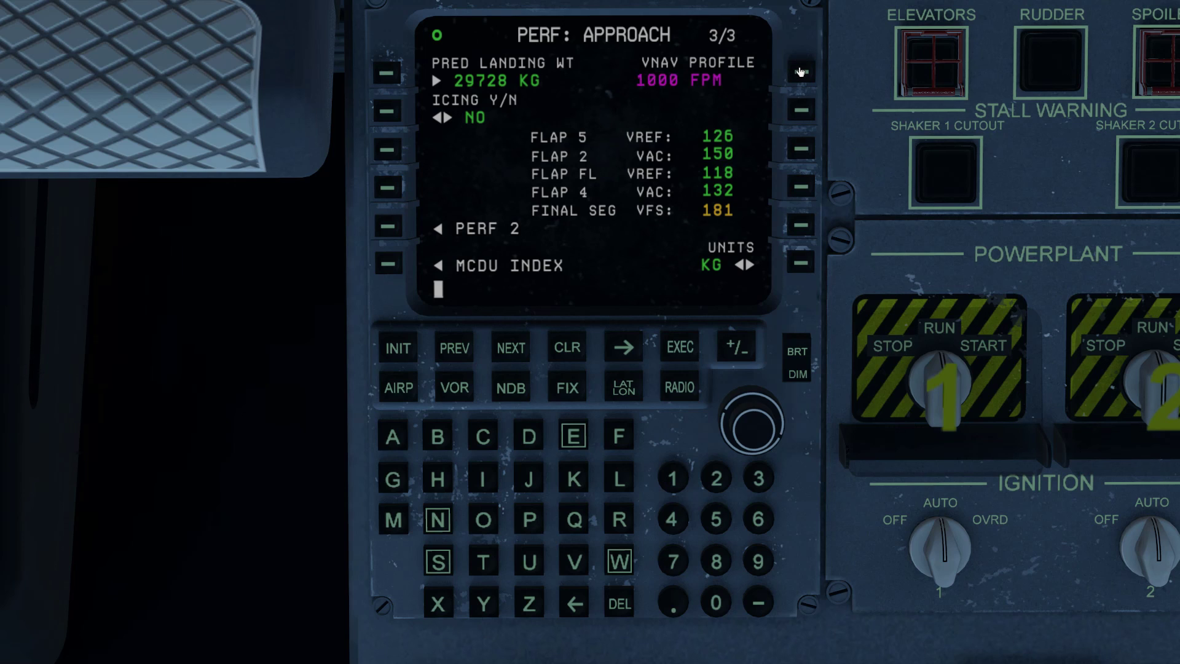
click(801, 72)
click(800, 72)
click(800, 72)
click(800, 72)
click(800, 72)
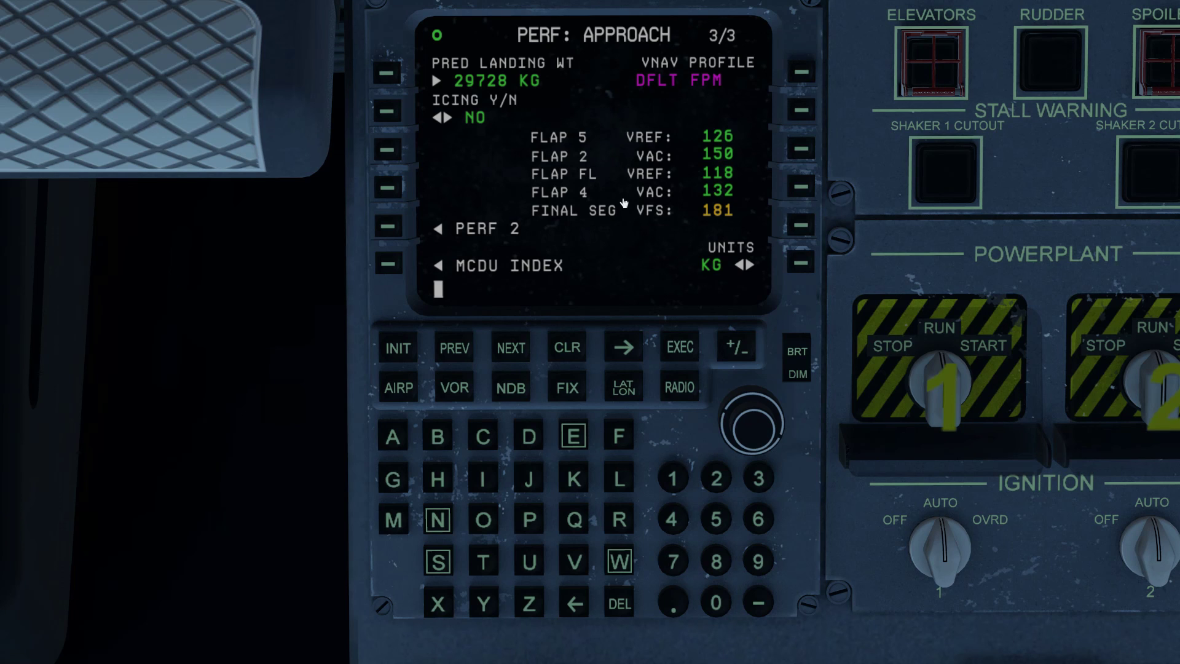